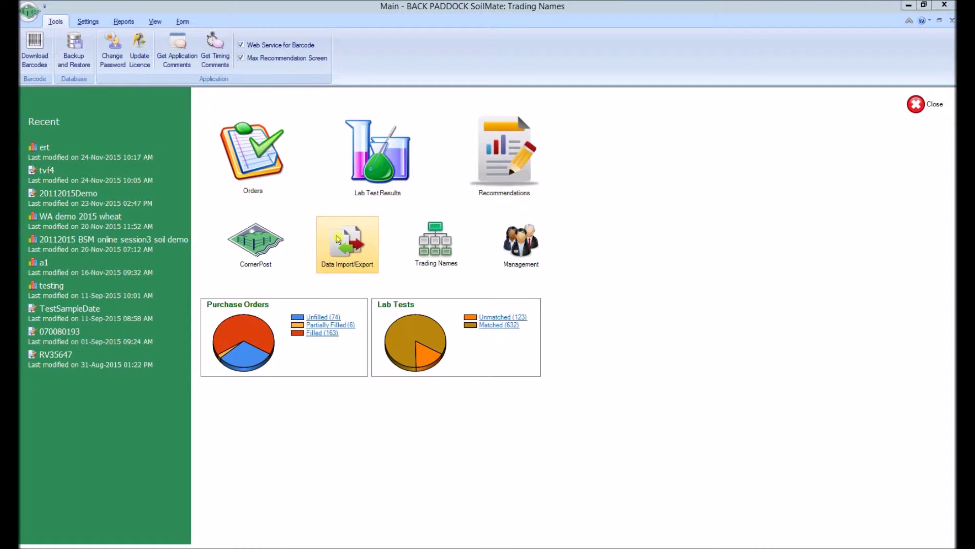
# Start a Cotton Petiole Report export from the data import and export area
pyautogui.click(338, 239)
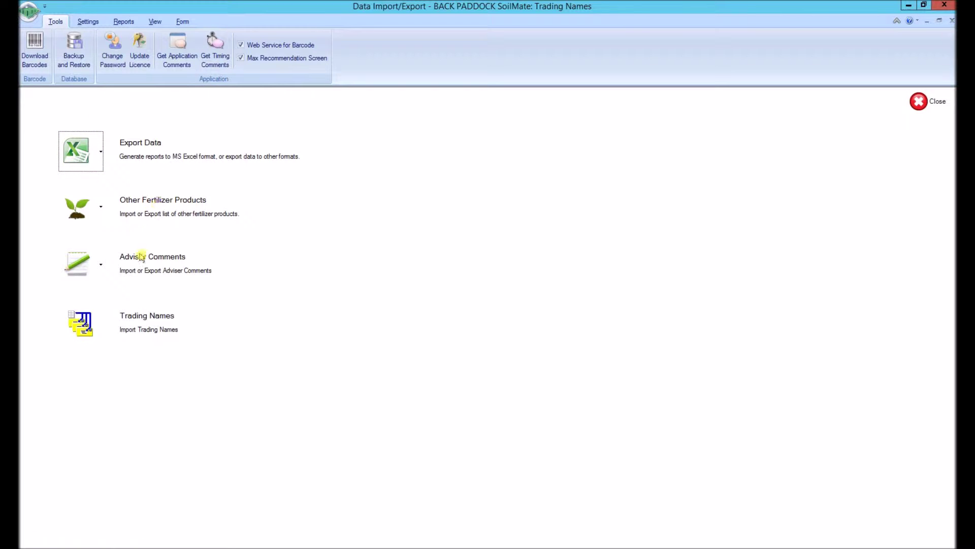
pyautogui.click(101, 153)
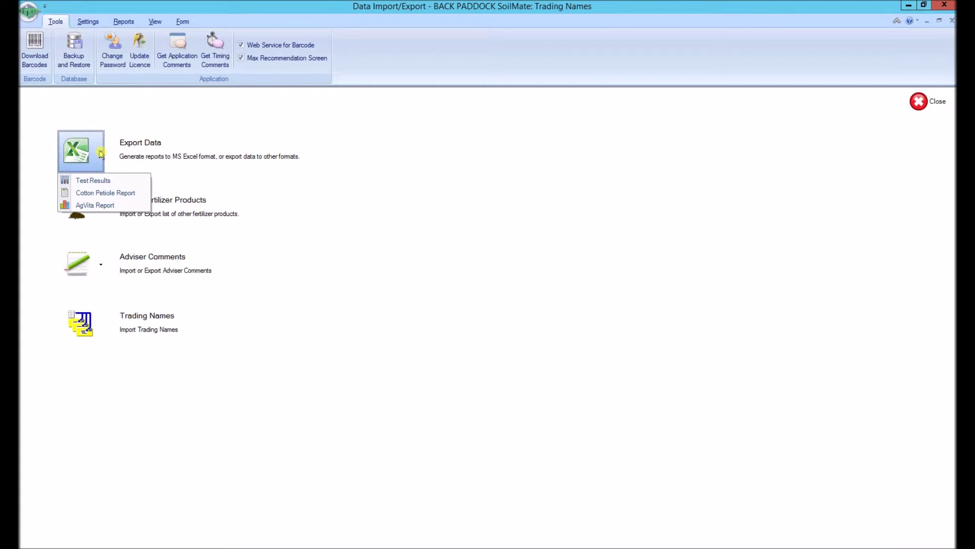
pyautogui.click(109, 193)
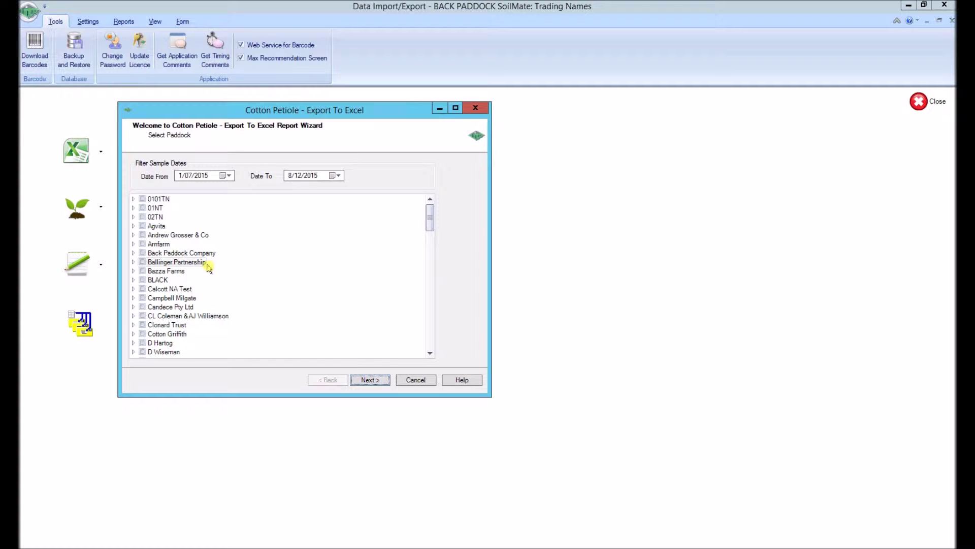
# Set the start of the sample date filter to 1/01/2012
pyautogui.click(228, 176)
pyautogui.click(181, 191)
pyautogui.click(180, 190)
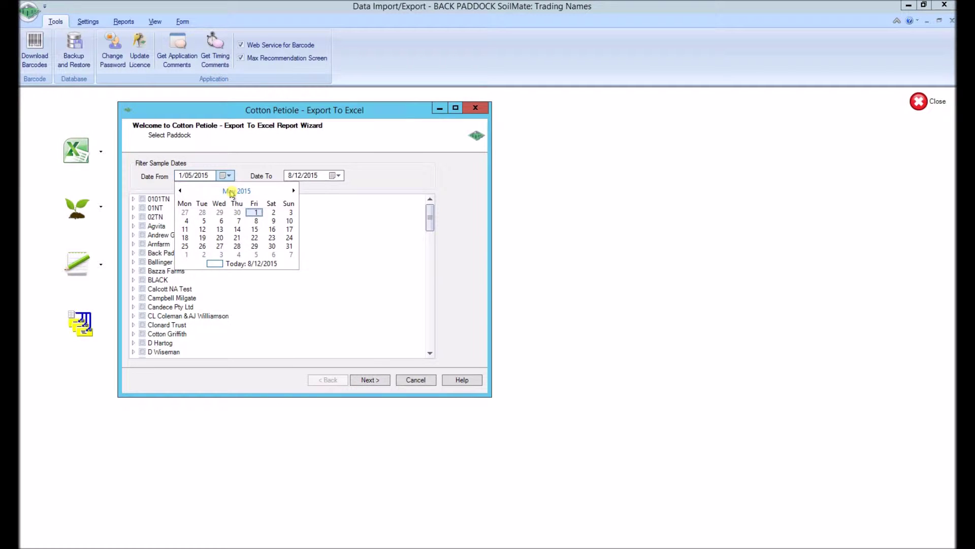
pyautogui.click(231, 192)
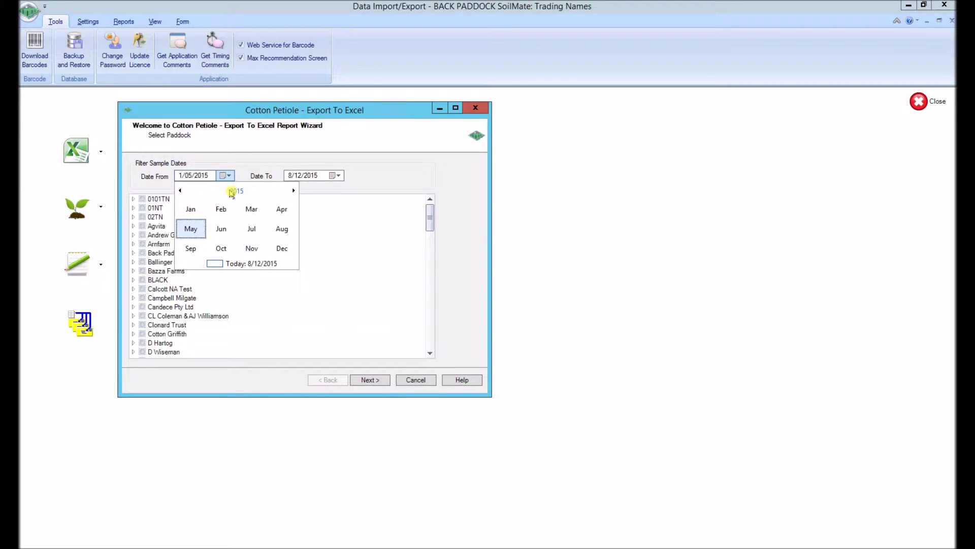
pyautogui.click(181, 191)
pyautogui.click(181, 191)
pyautogui.click(190, 209)
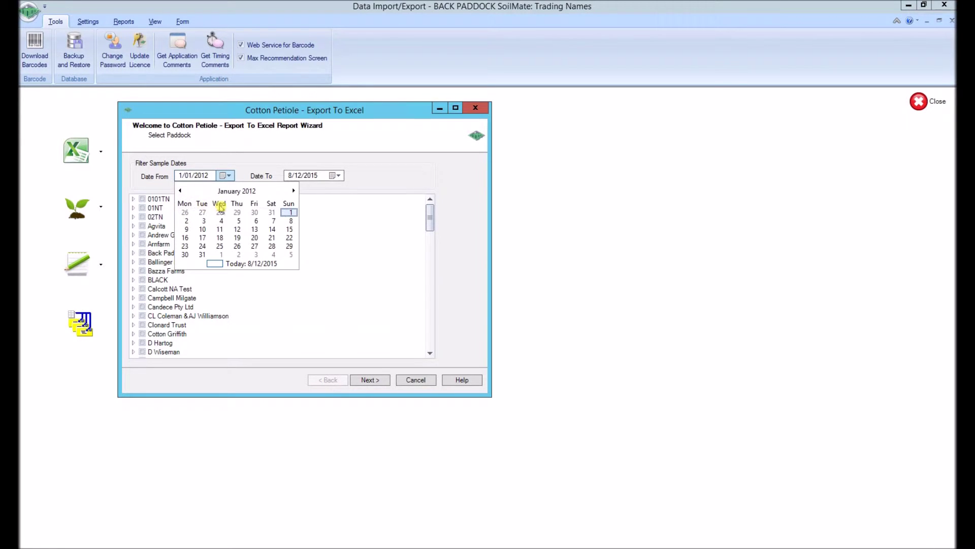
pyautogui.click(288, 213)
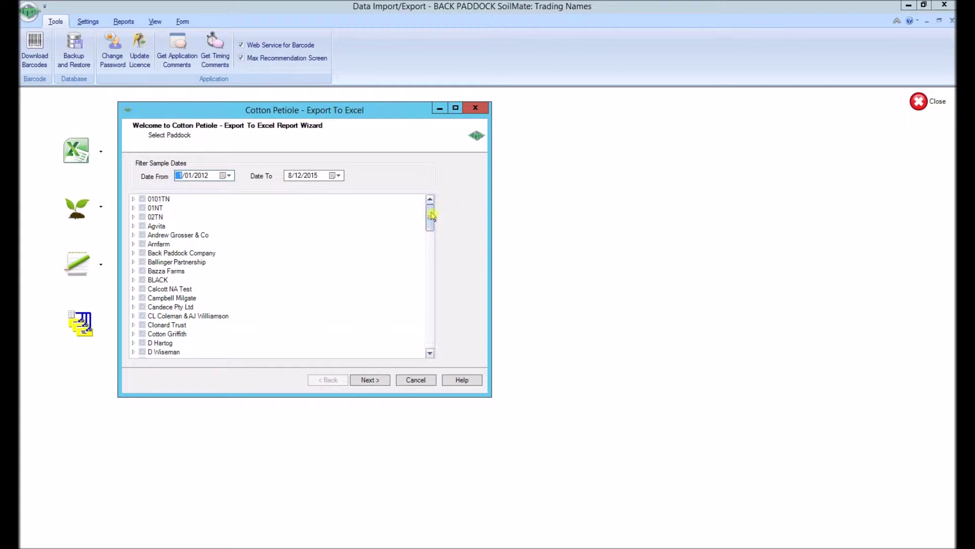
# Select paddock 62513 of the Testing farm under SoilMate 7 Beta and continue to the plant tests
pyautogui.moveTo(431, 215); pyautogui.dragTo(414, 338)
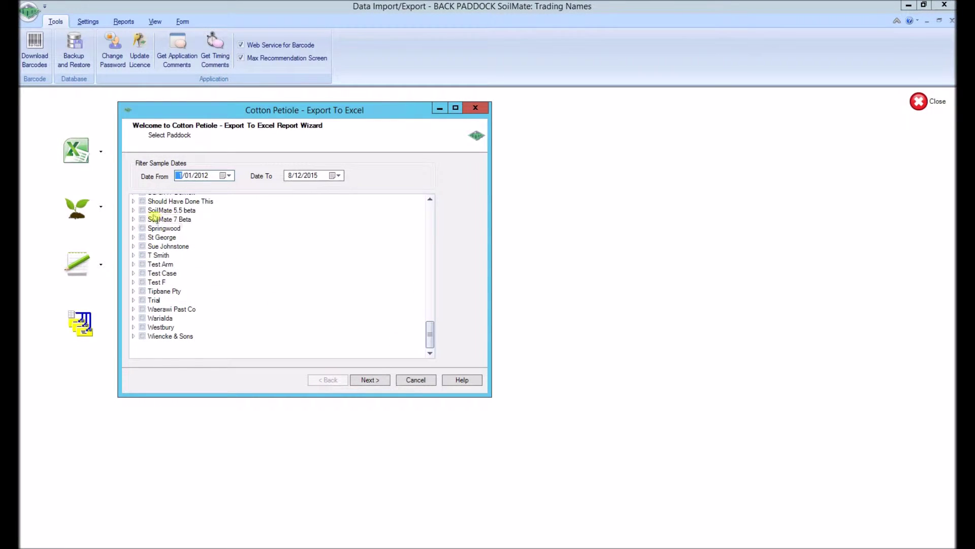
pyautogui.click(133, 219)
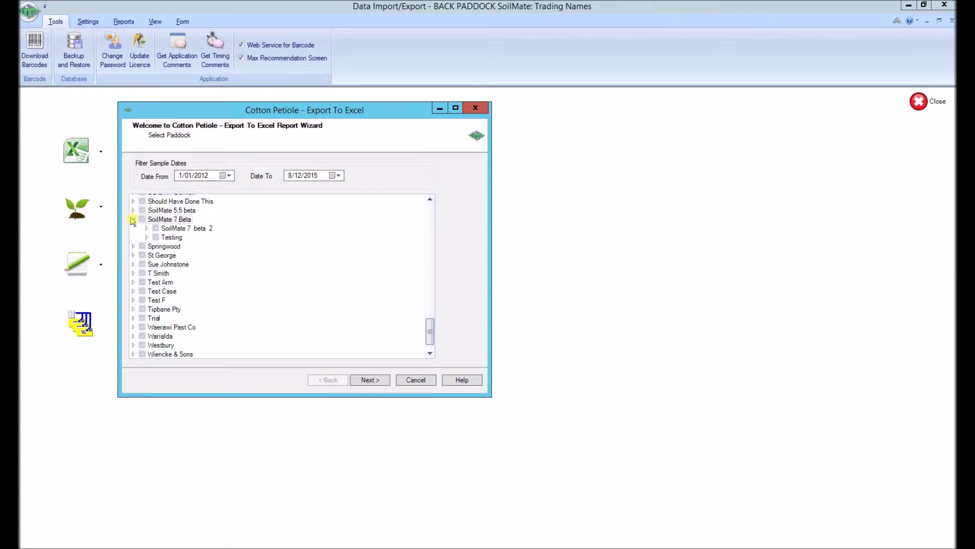
pyautogui.click(147, 237)
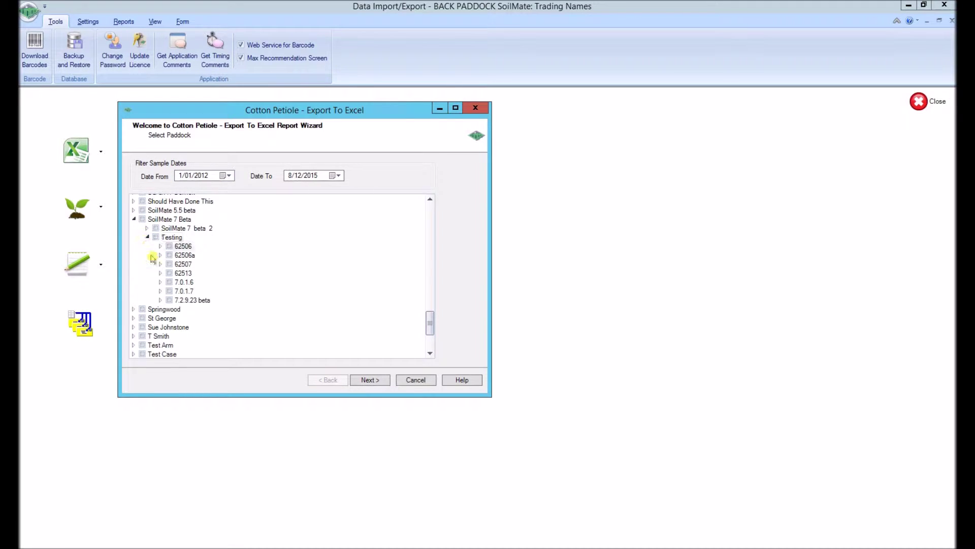
pyautogui.click(161, 273)
pyautogui.click(169, 273)
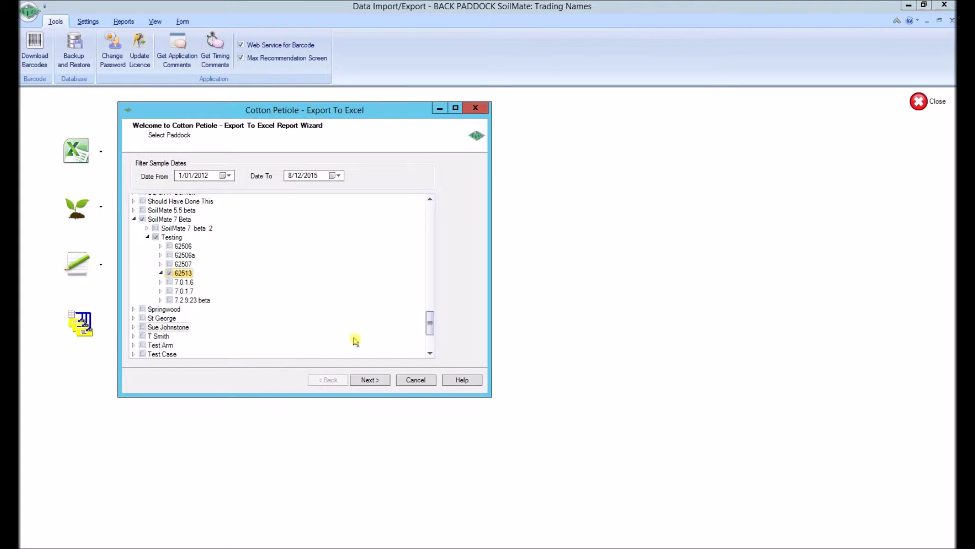
pyautogui.click(372, 380)
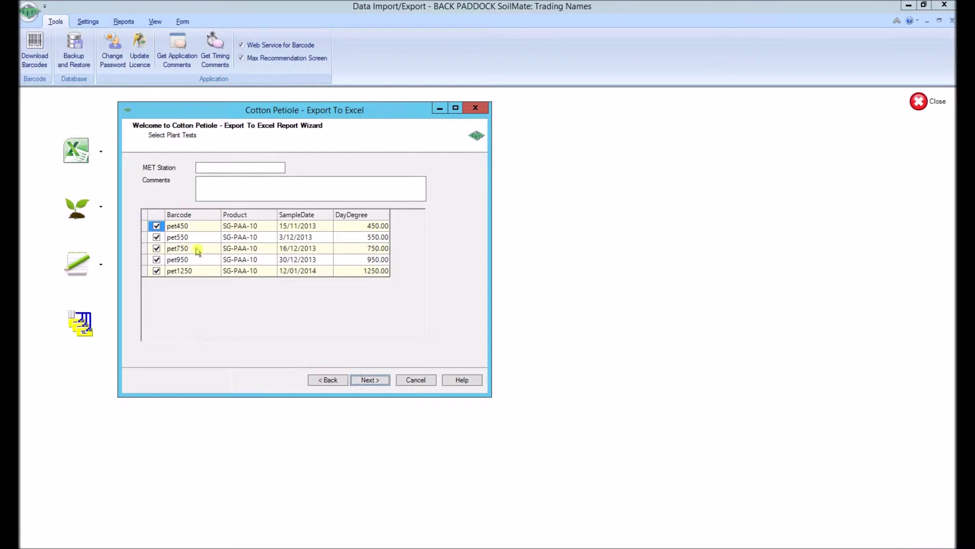
# Set the MET station to Moree, supply irrigated in-crop N of 50 kg/ha at 650 day degrees, and finish the wizard
pyautogui.click(203, 166)
pyautogui.click(239, 181)
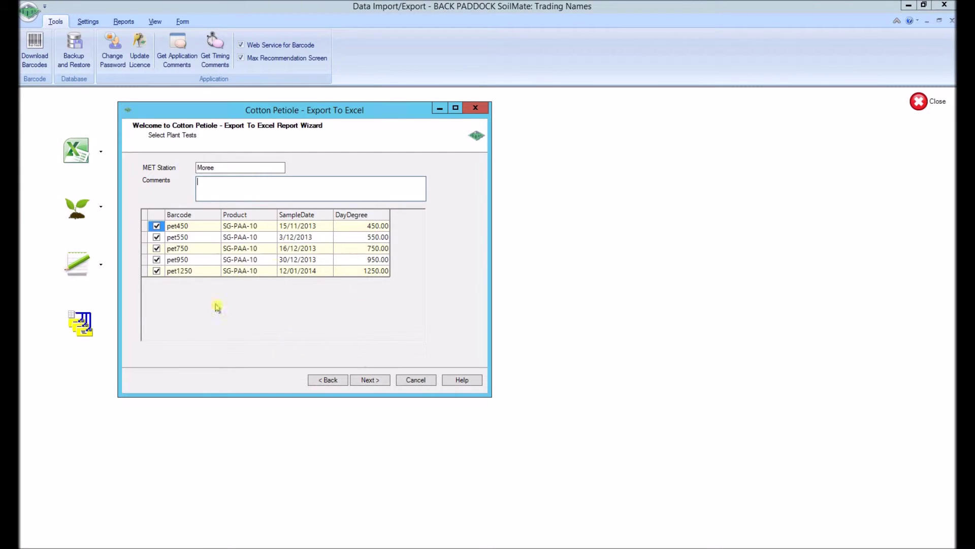
pyautogui.click(370, 380)
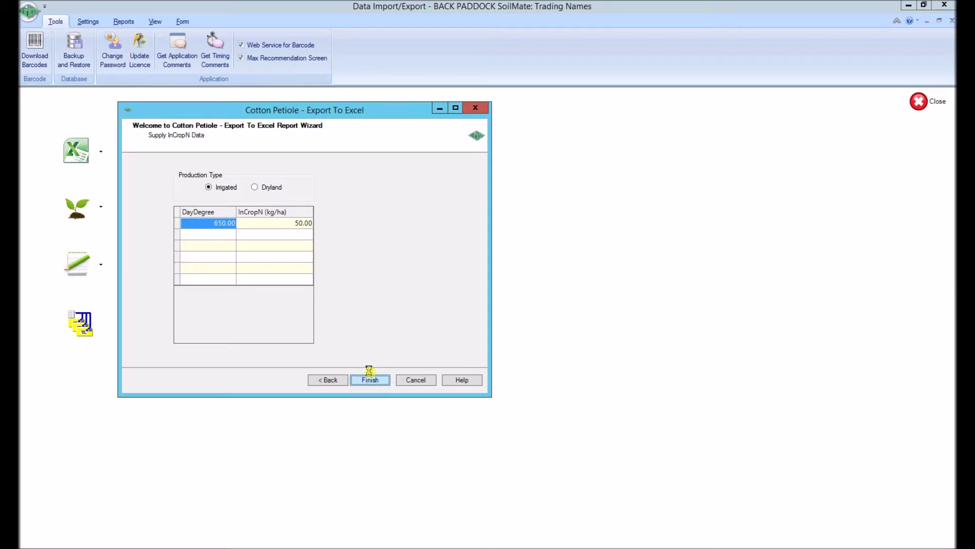
pyautogui.click(370, 379)
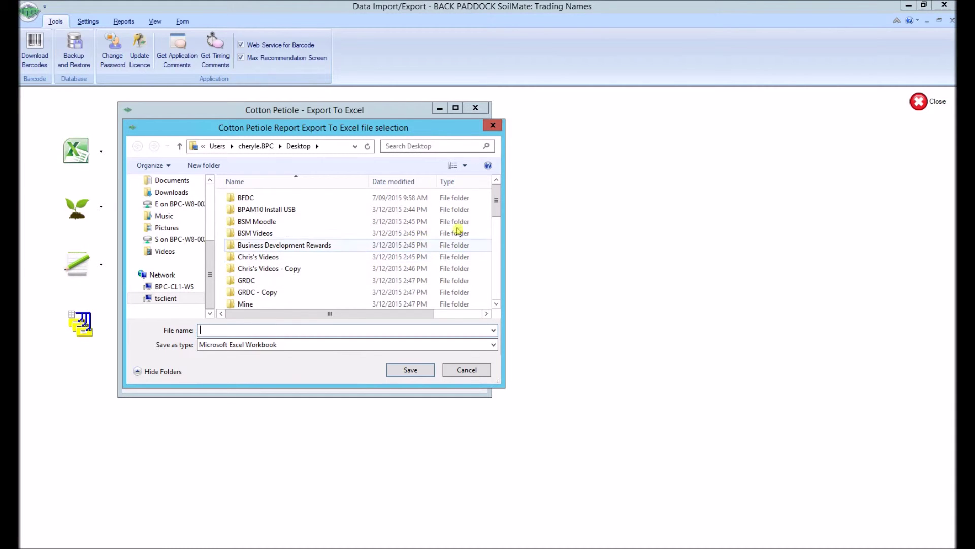
# Save the report to the Desktop as Cotton_pet, replacing the existing workbook, and acknowledge the export
pyautogui.moveTo(496, 203); pyautogui.dragTo(488, 292)
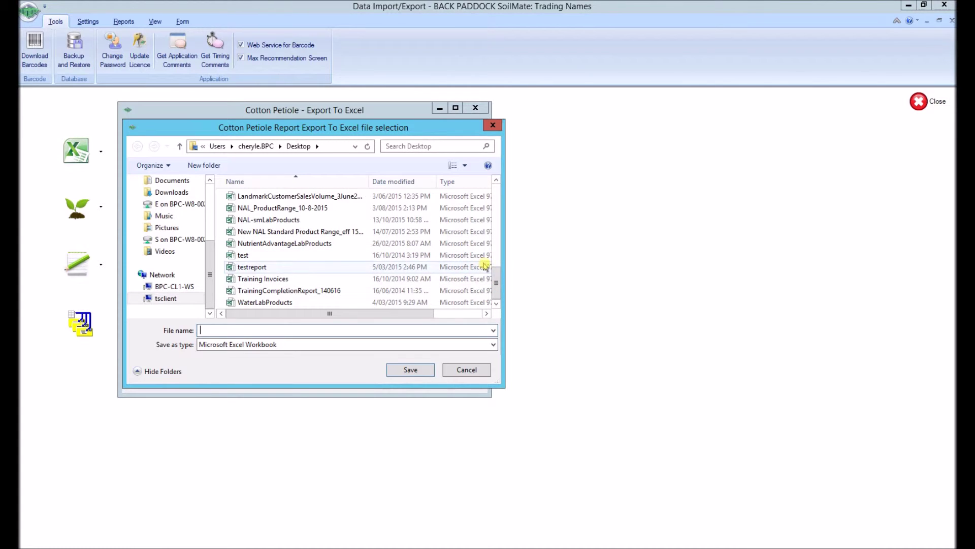
pyautogui.moveTo(496, 278); pyautogui.dragTo(496, 257)
pyautogui.click(287, 250)
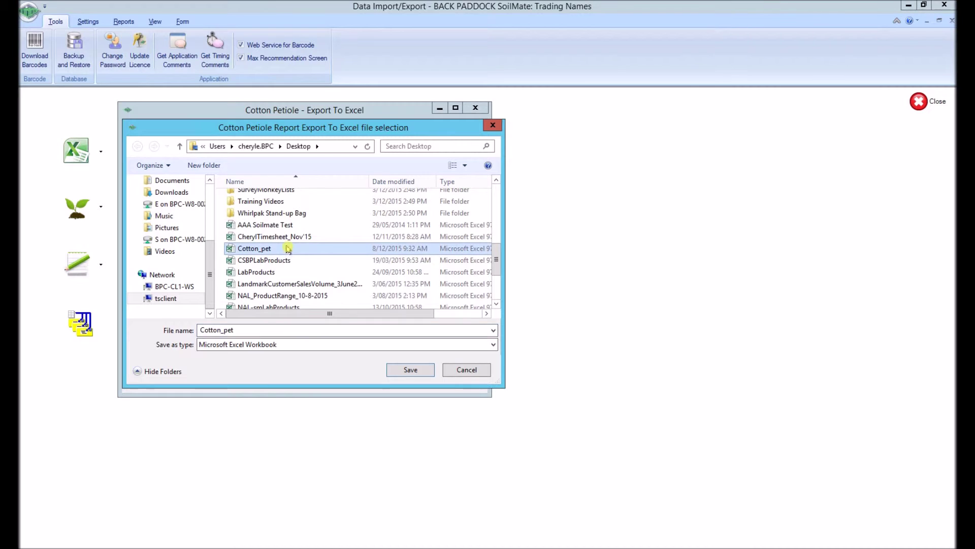
pyautogui.click(411, 371)
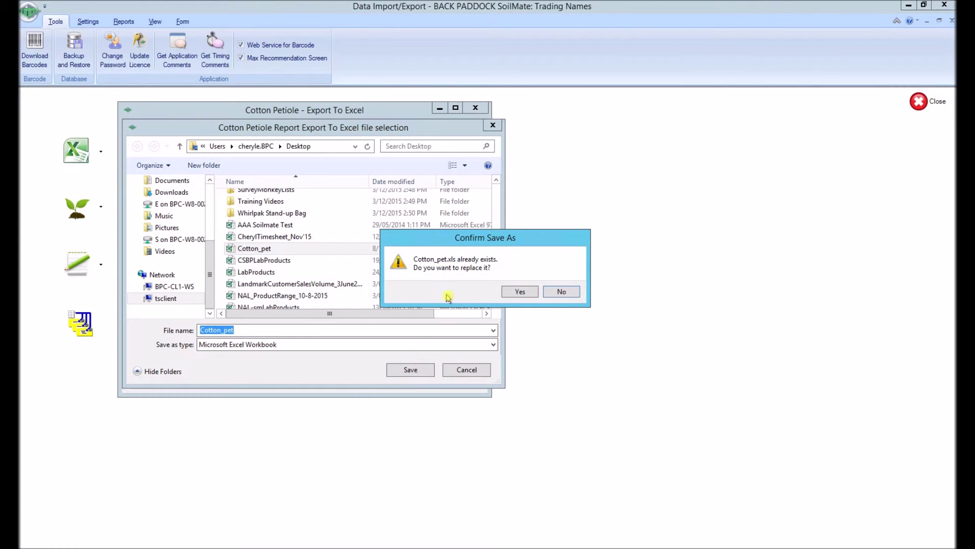
pyautogui.click(520, 292)
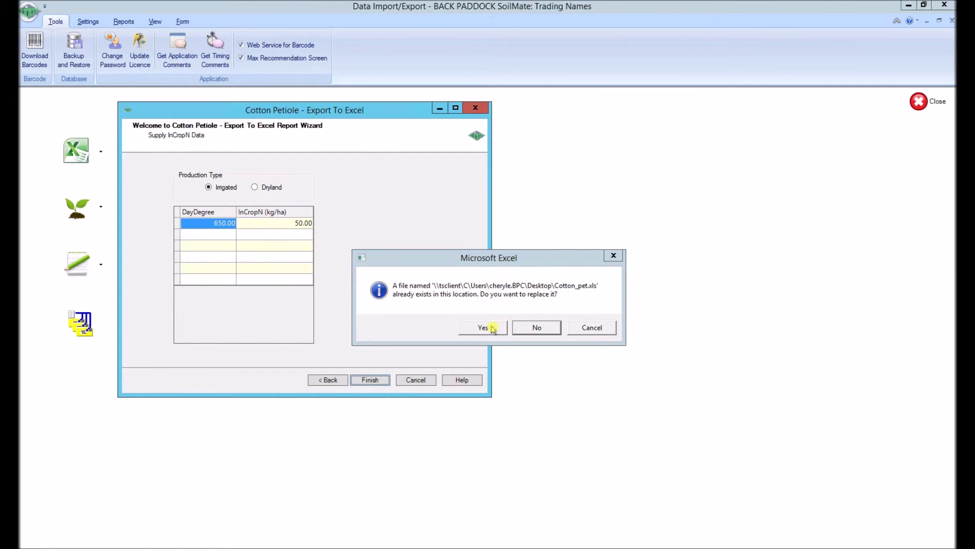
pyautogui.click(492, 329)
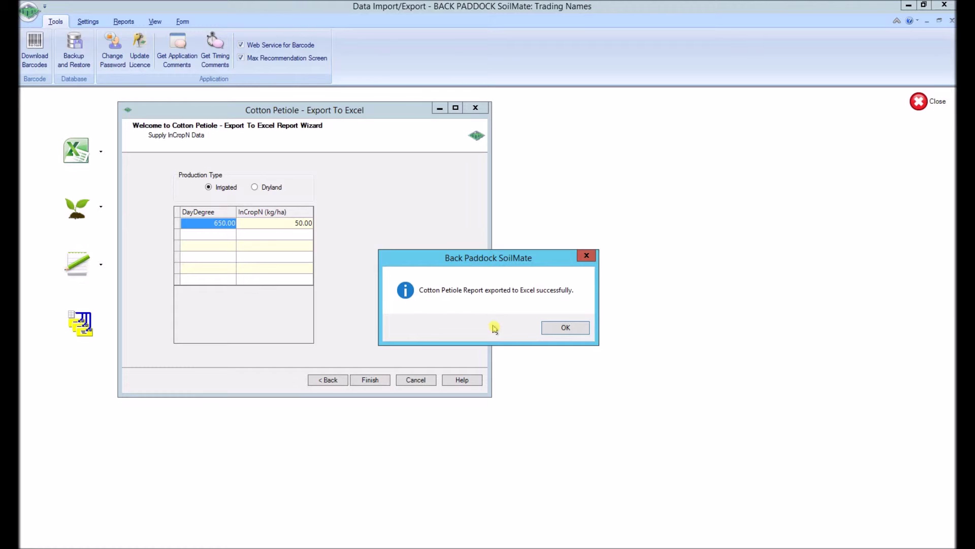
pyautogui.click(565, 328)
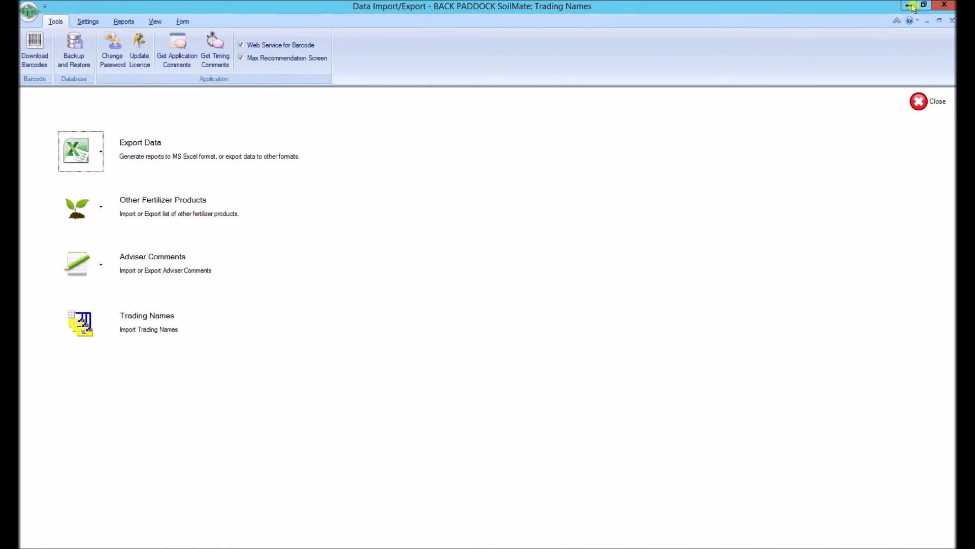
# Switch to the desktop and open the Cotton_pet workbook in Excel, accepting the file format mismatch
pyautogui.click(912, 6)
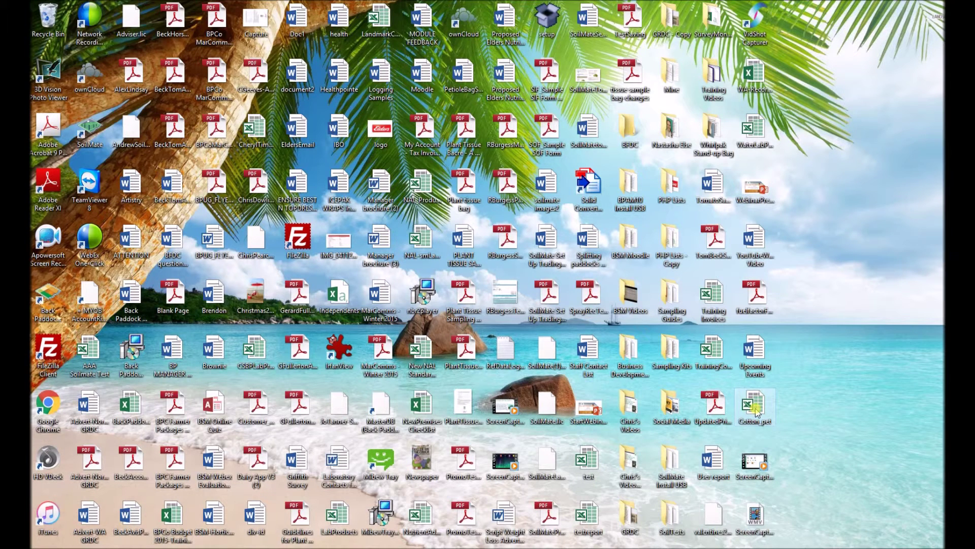
pyautogui.click(754, 412)
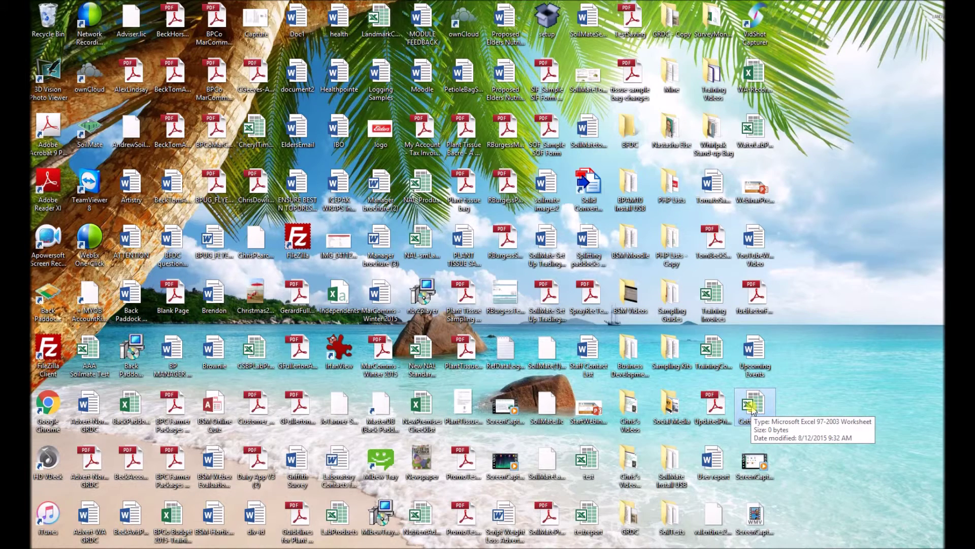
pyautogui.doubleClick(752, 410)
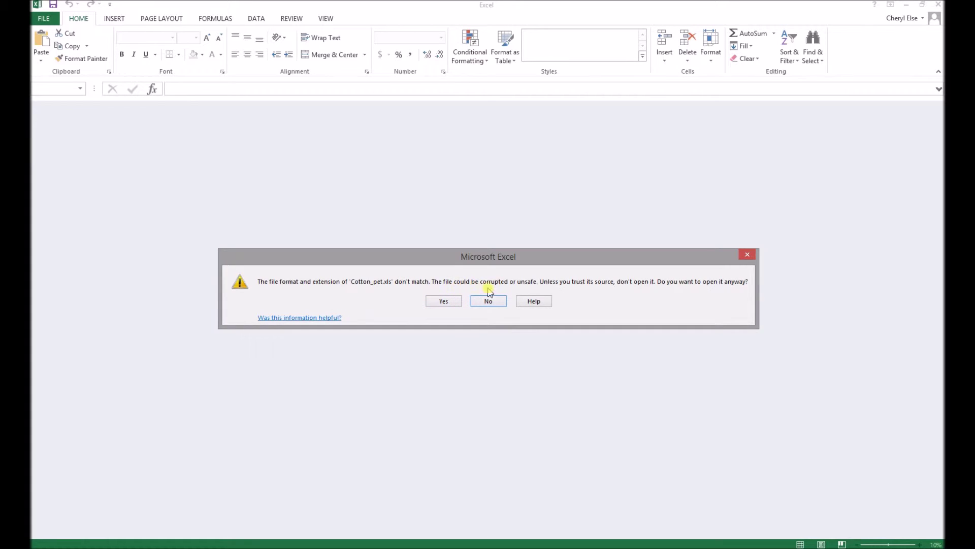
pyautogui.click(455, 305)
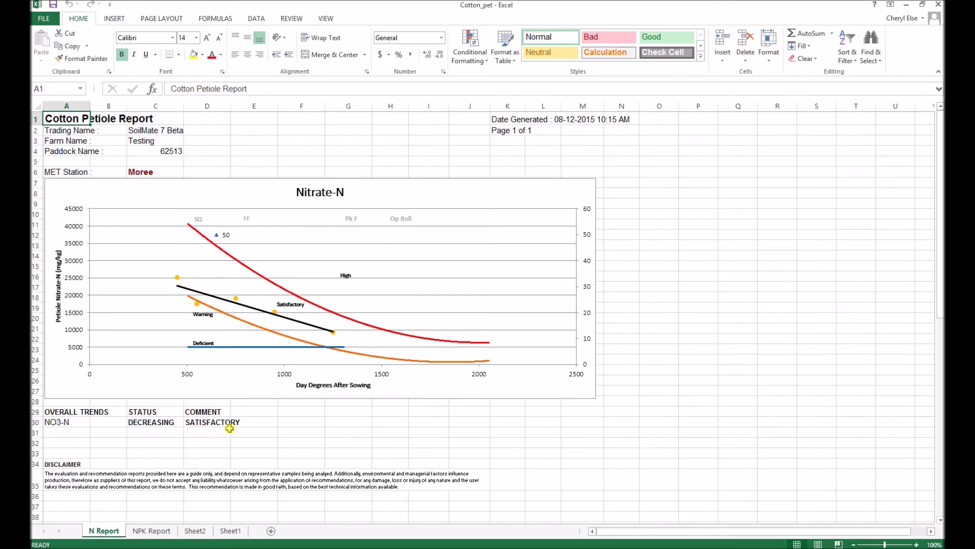
# Review the NPK Report sheet, check its first two pages in the print preview, and print one copy
pyautogui.click(161, 530)
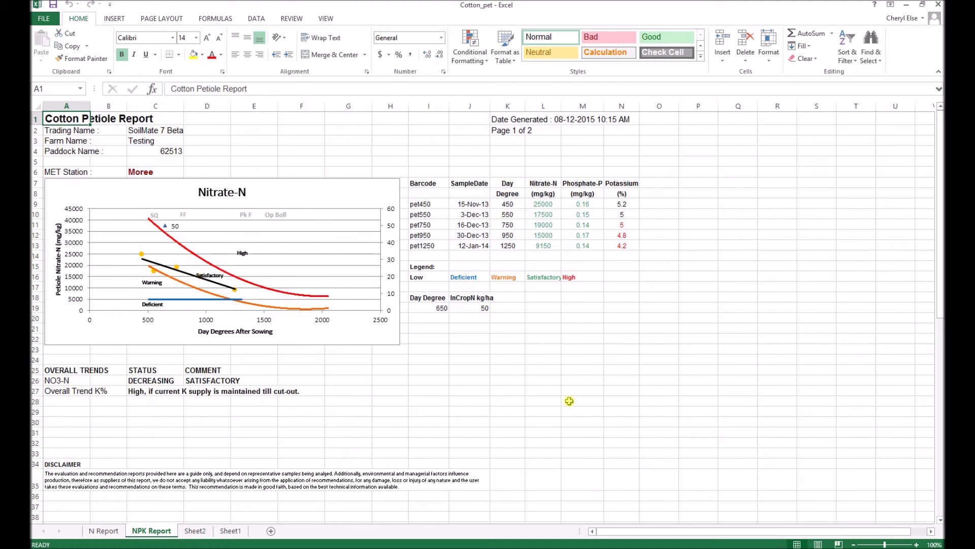
pyautogui.moveTo(941, 226); pyautogui.dragTo(914, 378)
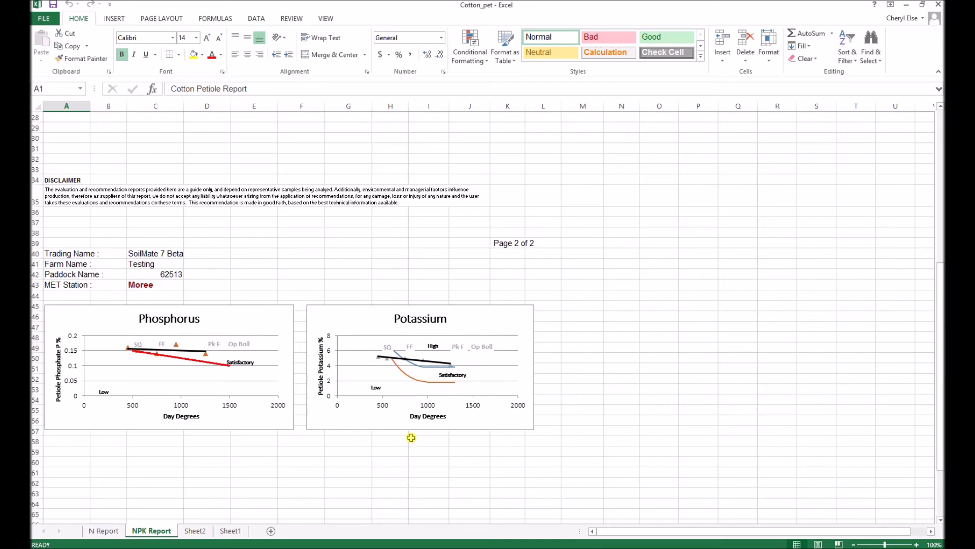
pyautogui.click(57, 24)
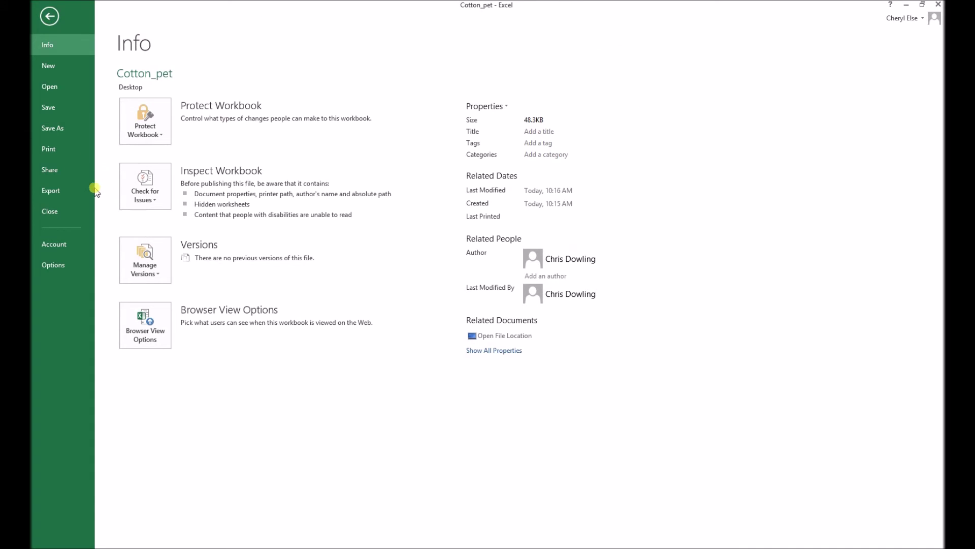
pyautogui.click(80, 148)
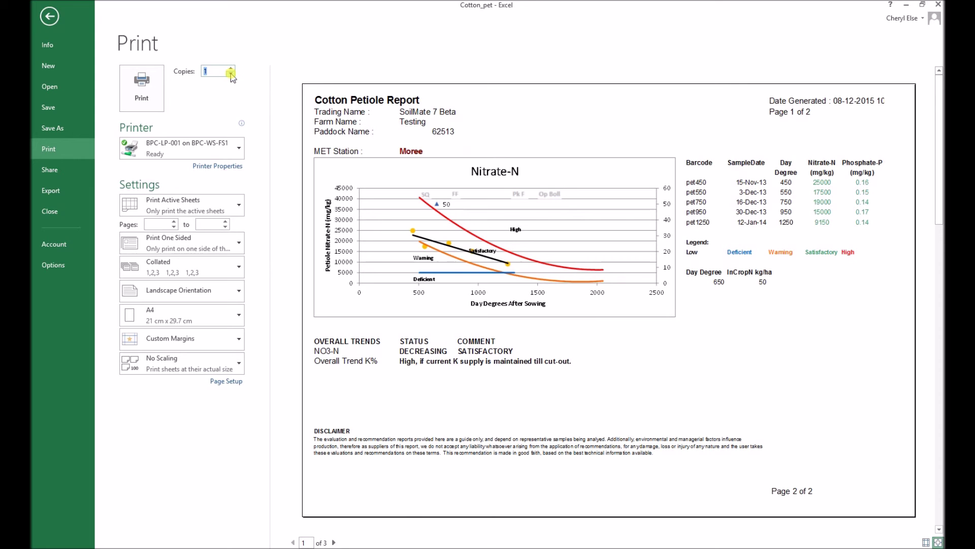
pyautogui.click(334, 543)
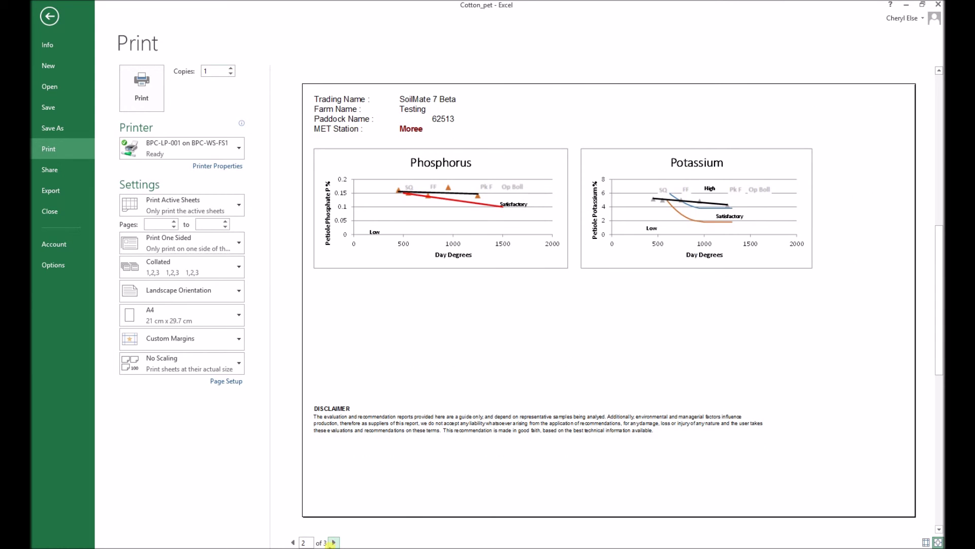
pyautogui.click(293, 542)
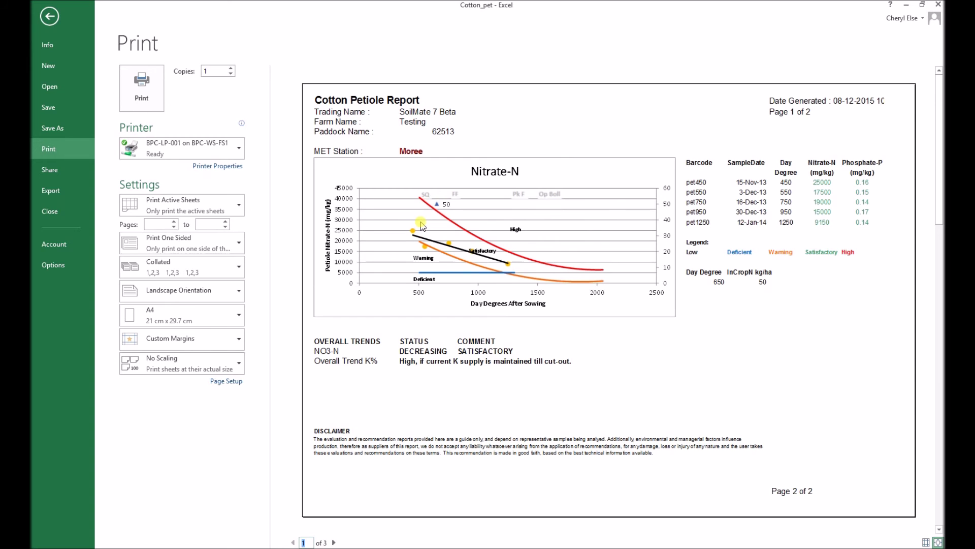
pyautogui.click(123, 102)
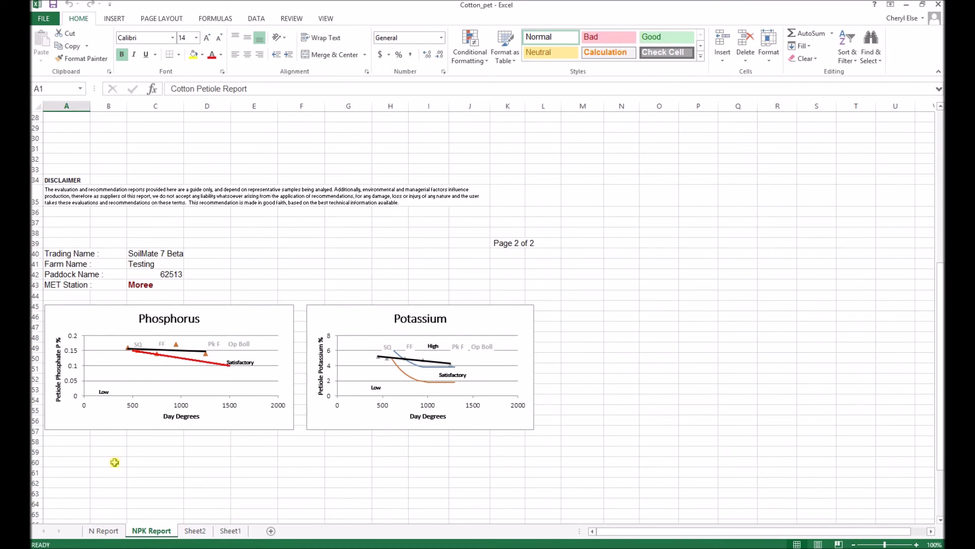
# Bring up the print preview of the N Report sheet
pyautogui.click(113, 532)
pyautogui.hotkey('ctrl', 'p')
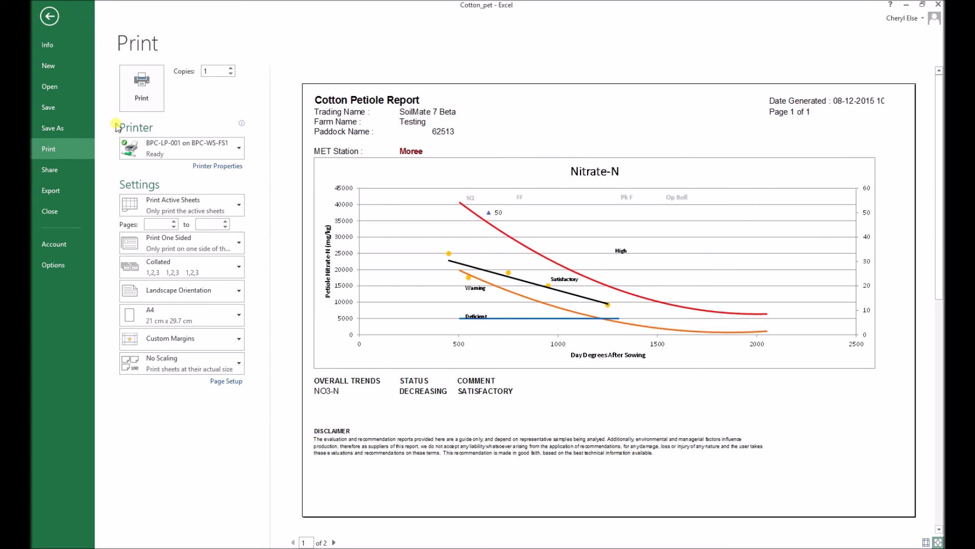